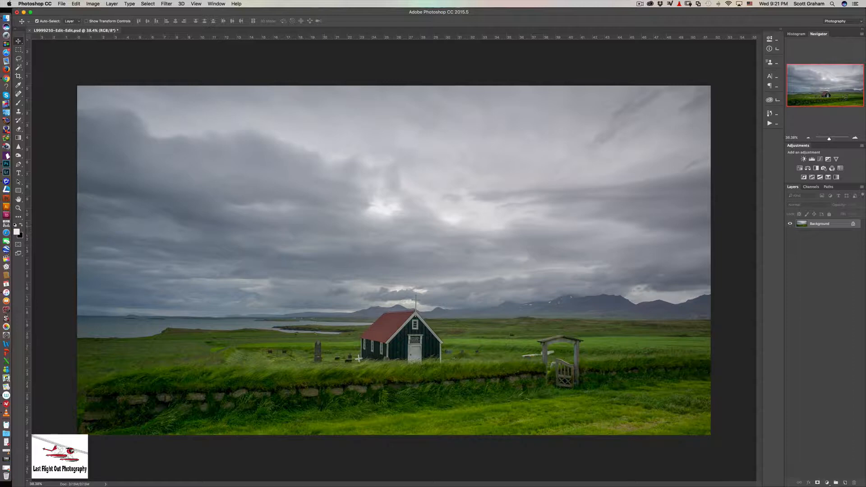
Duplicate the background layer twice and set the lower copy, Layer 1, to the Multiply blend mode
key(super+j)
key(super+j)
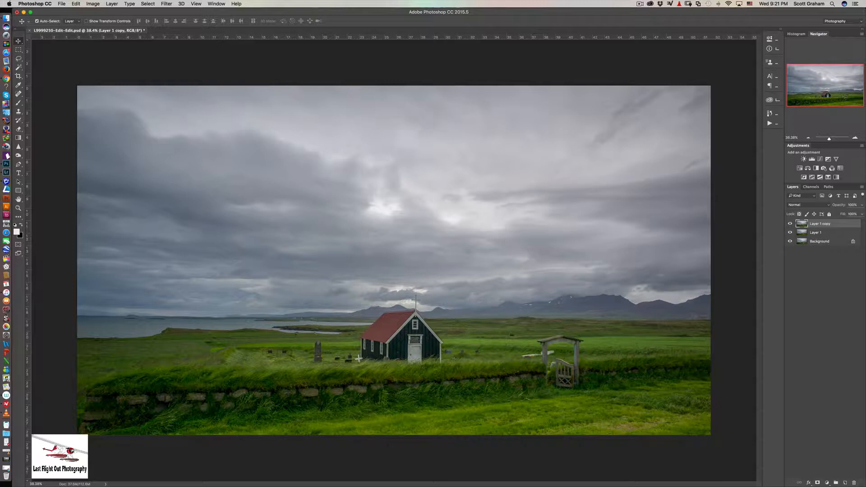
click(818, 233)
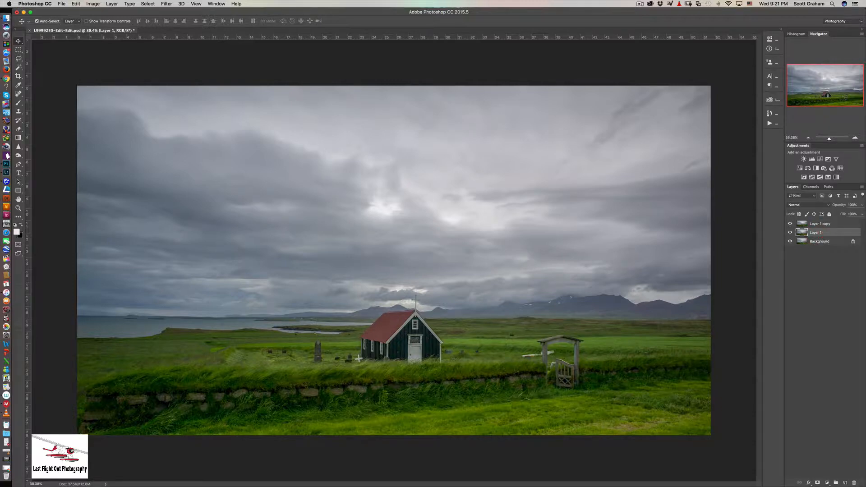
click(807, 204)
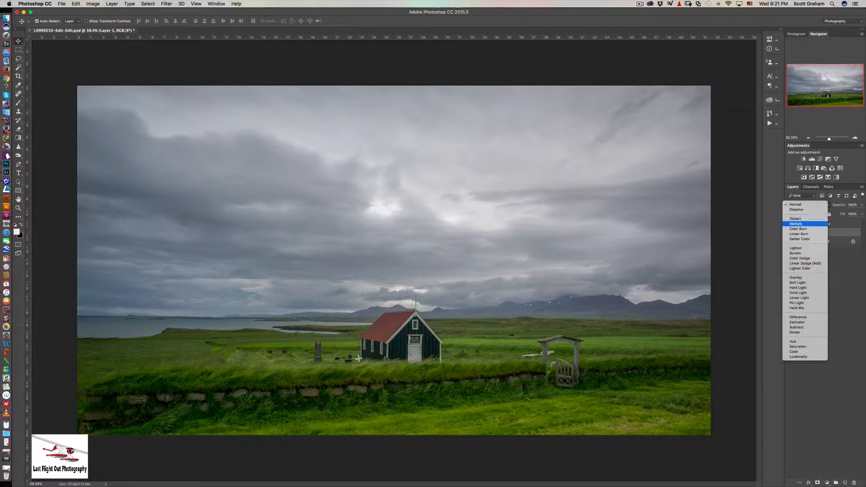
click(817, 224)
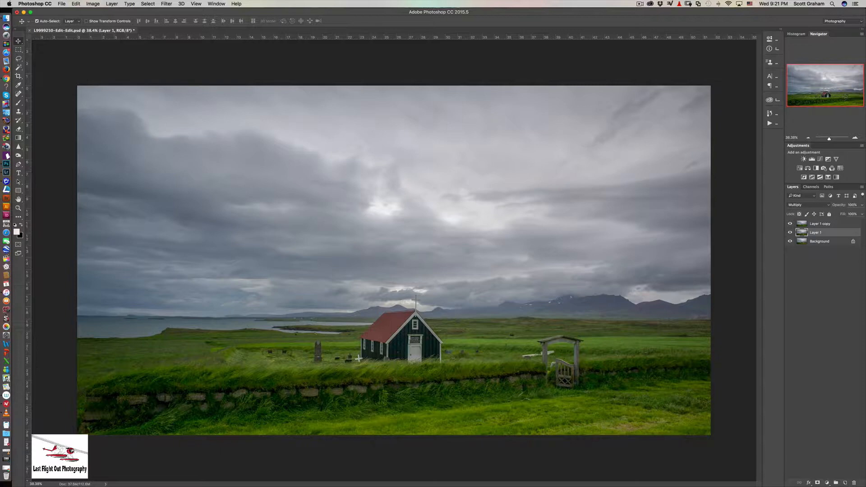
Hide Layer 1 copy and add a black, hide-all layer mask to Layer 1
click(789, 223)
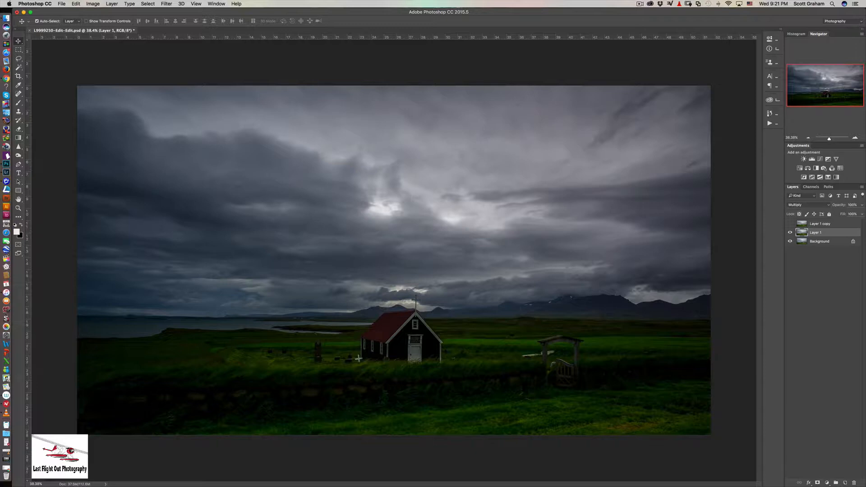
key(alt)
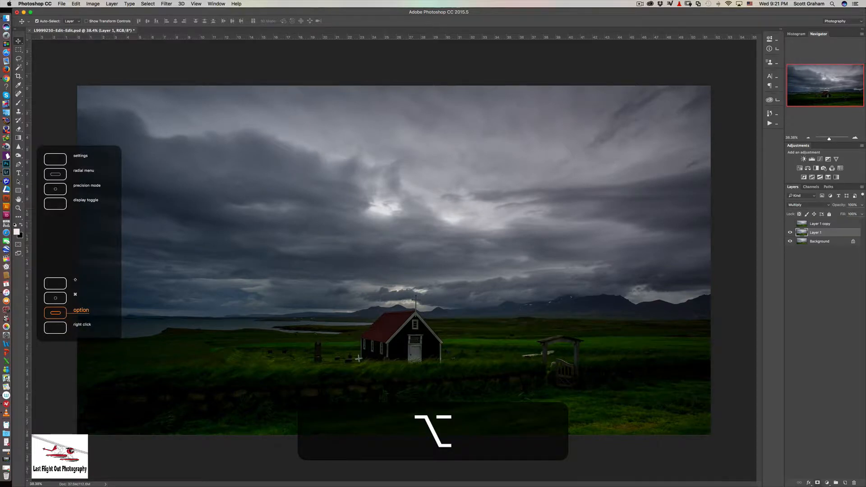
alt+click(817, 482)
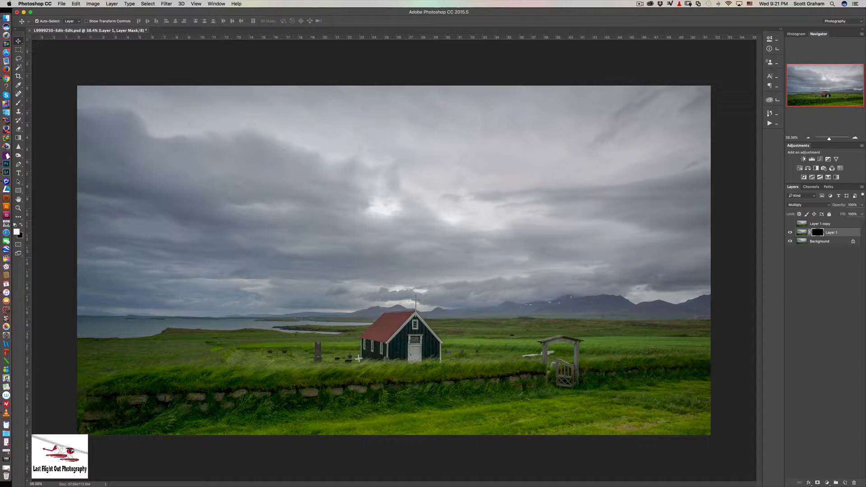
Make Layer 1 copy visible again and set its blend mode to Screen
click(789, 224)
click(804, 224)
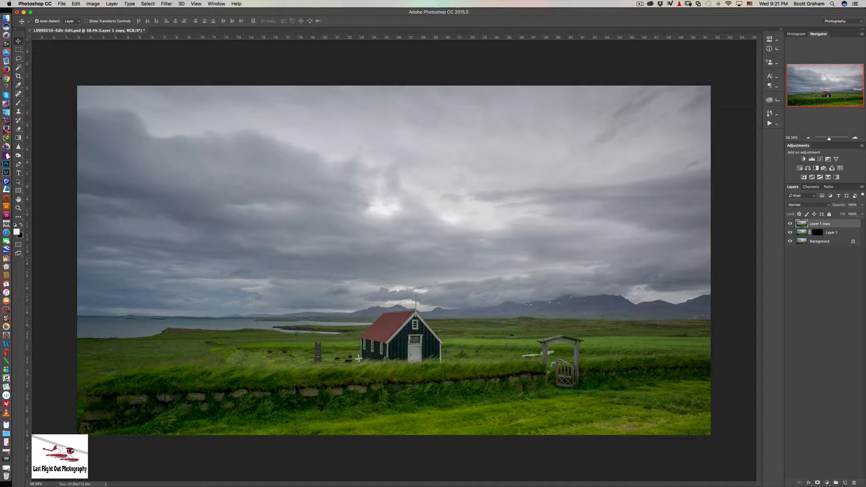
click(807, 204)
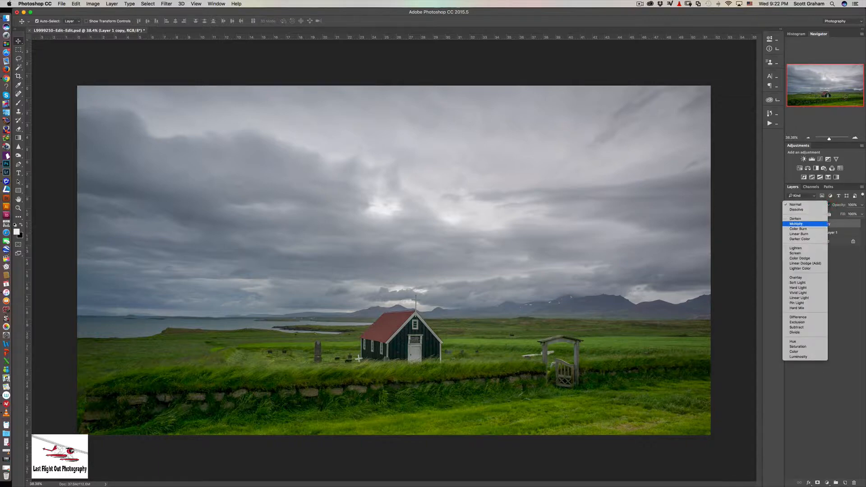
click(796, 253)
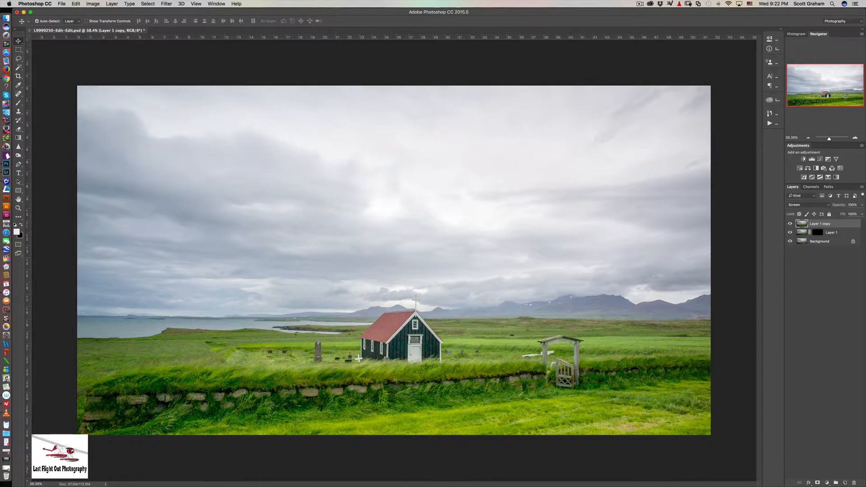
Add a black, hide-all layer mask to the Screen layer
key(alt)
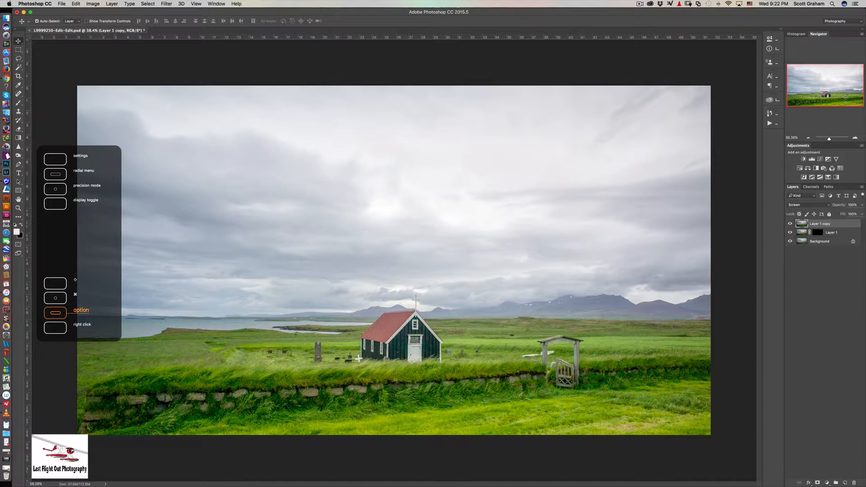
key(alt)
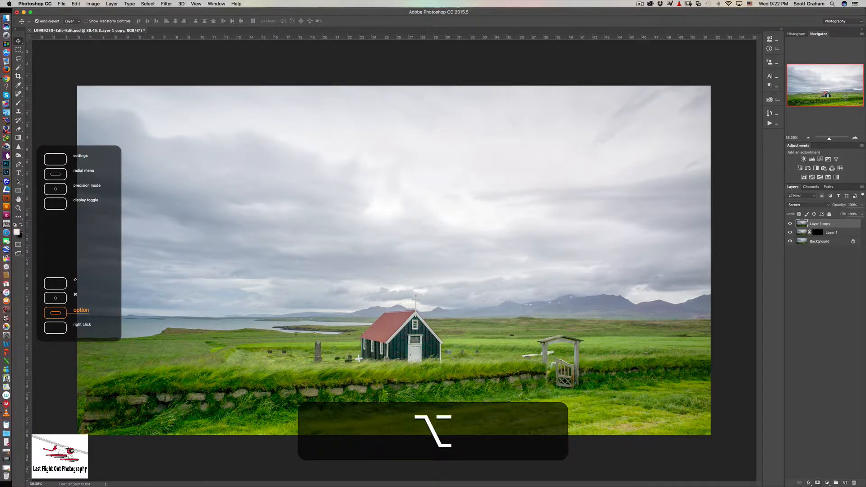
alt+click(817, 482)
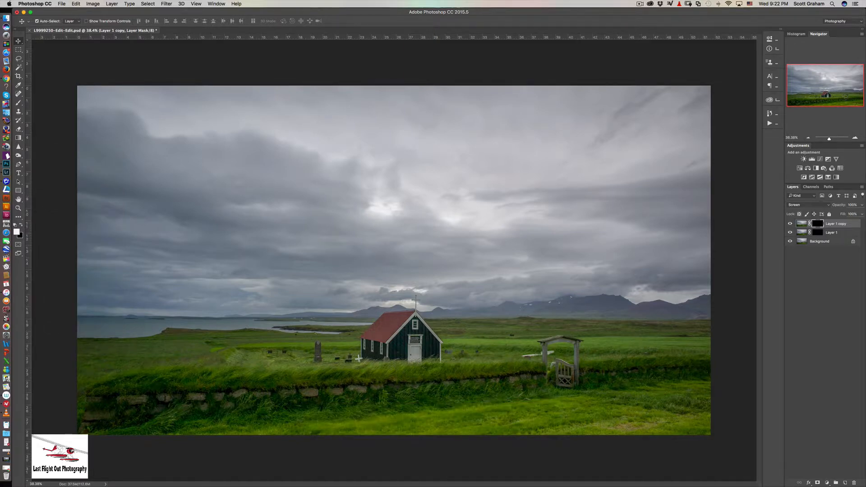
Rename the Multiply layer, Layer 1, as Darken
click(831, 233)
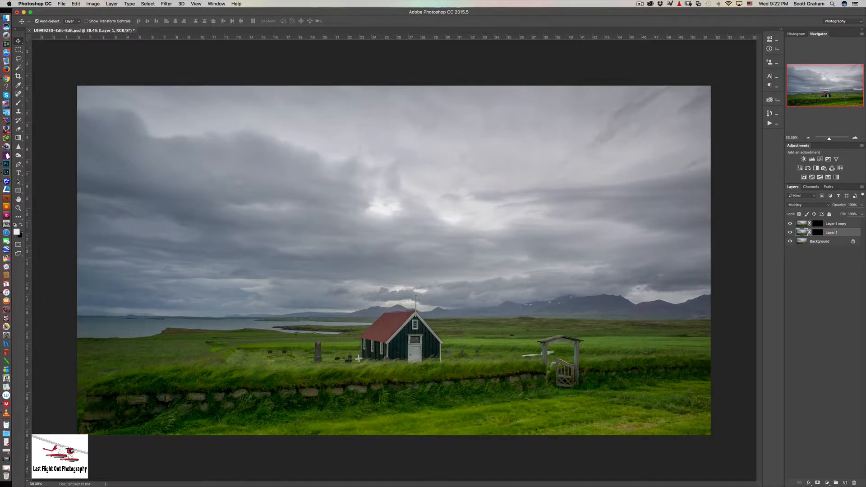
double_click(832, 232)
text(Darke)
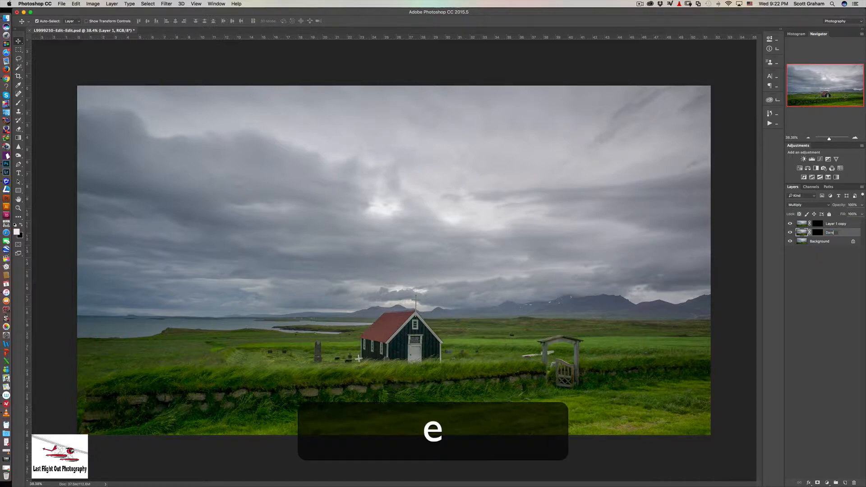
text(k)
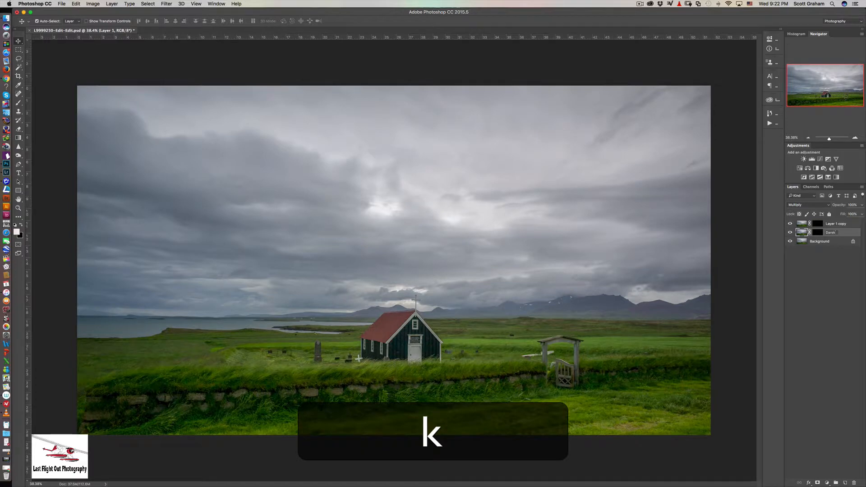
key(BackSpace)
key(BackSpace)
text(e)
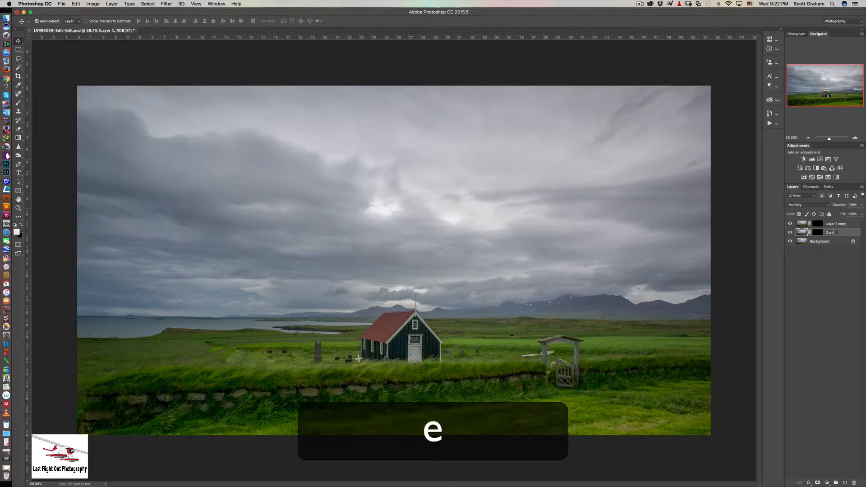
text(n)
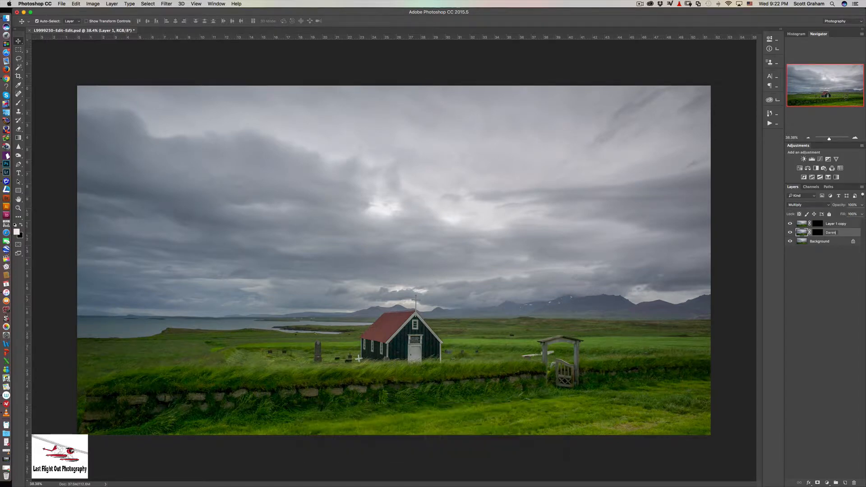
key(BackSpace)
text(ken)
Rename the Screen layer, Layer 1 copy, as Brighten
double_click(837, 224)
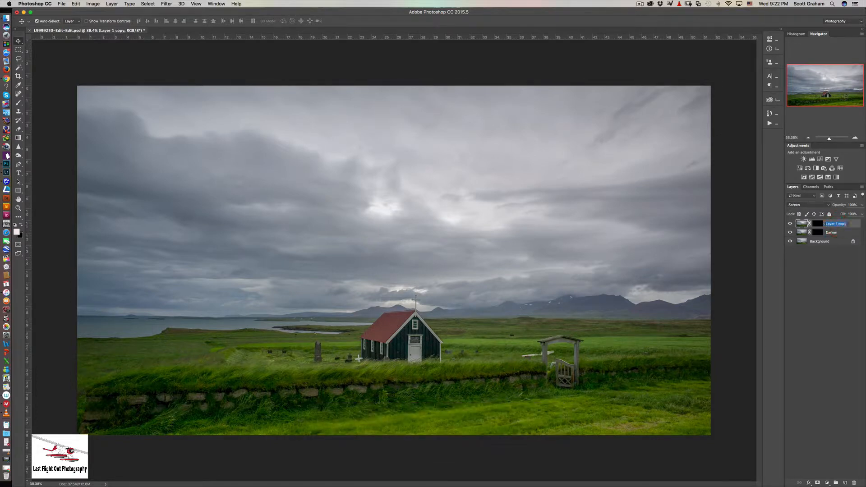
text(Brighten)
key(Return)
Paint white on the Darken layer's mask with a large, low-opacity brush across the clouds to darken the sky
click(817, 223)
click(818, 233)
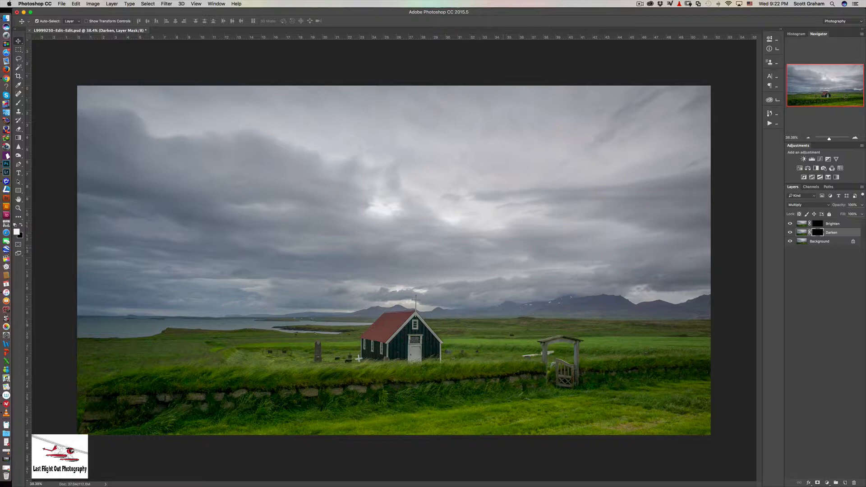
click(836, 224)
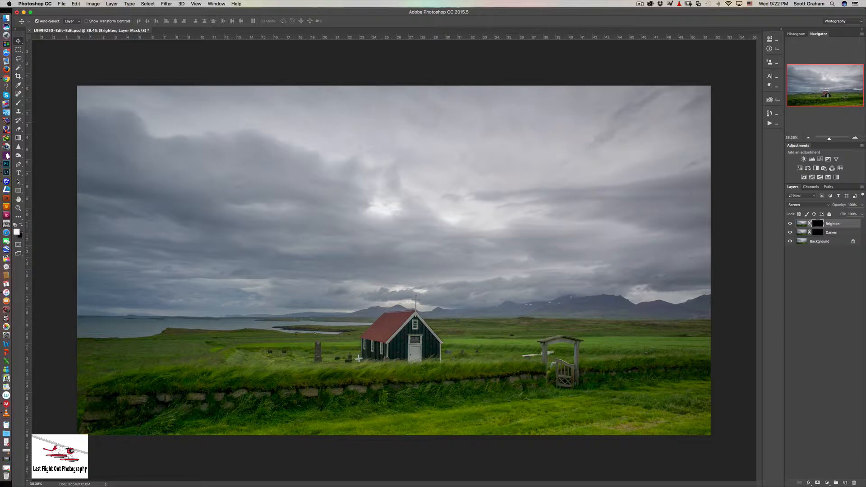
click(818, 233)
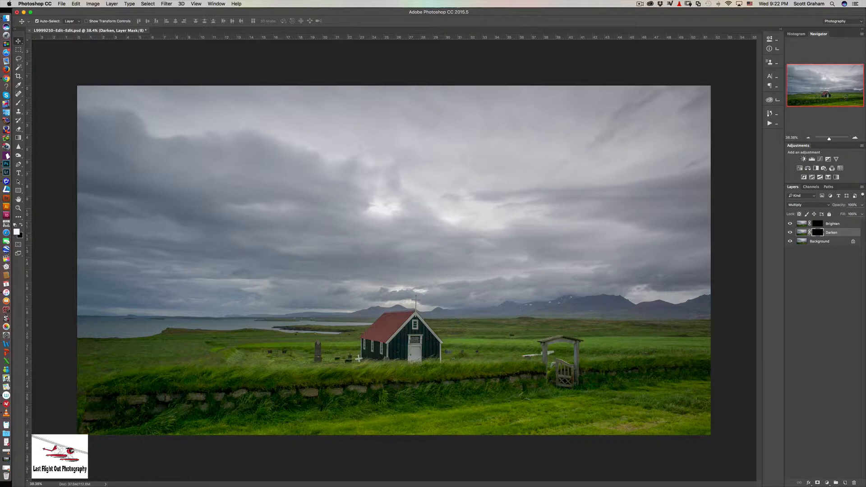
key(b)
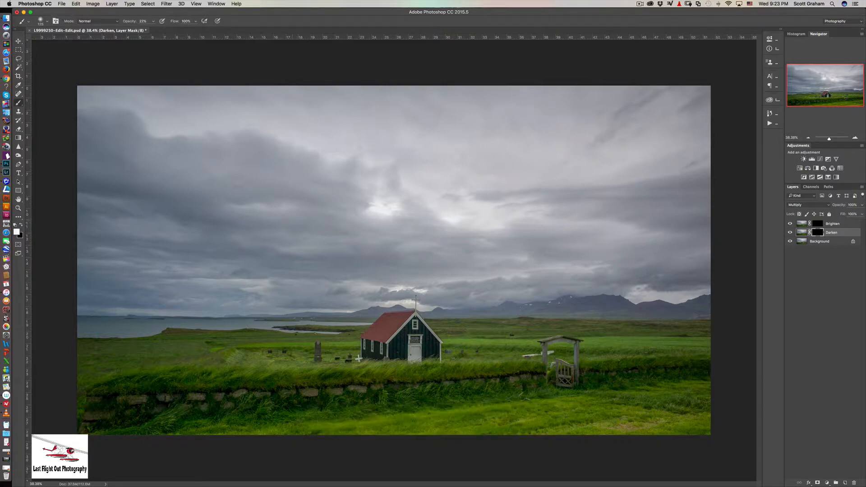
key(bracketright)
key(bracketright)
key(bracketright)
key(bracketright)
key(bracketright)
key(bracketright)
key(bracketright)
key(bracketright)
key(bracketright)
key(bracketright)
key(bracketright)
key(bracketright)
key(bracketright)
key(bracketright)
key(bracketleft)
key(bracketleft)
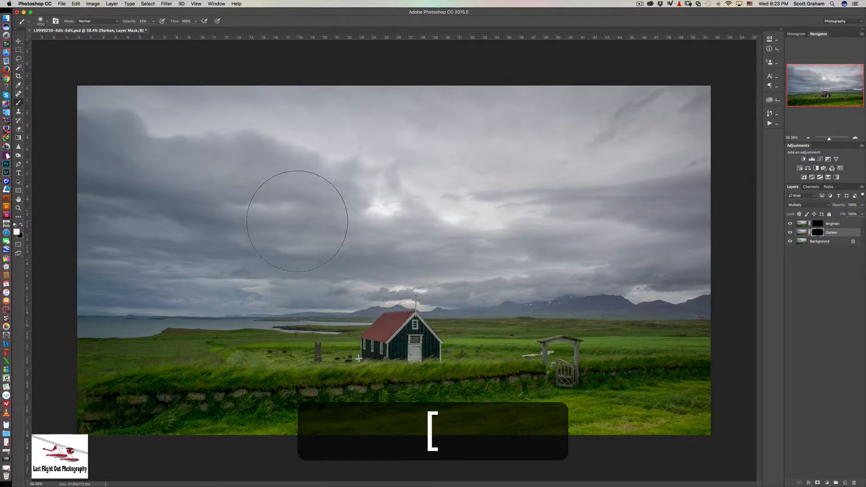
key(bracketleft)
key(bracketleft)
key(bracketleft)
key(bracketright)
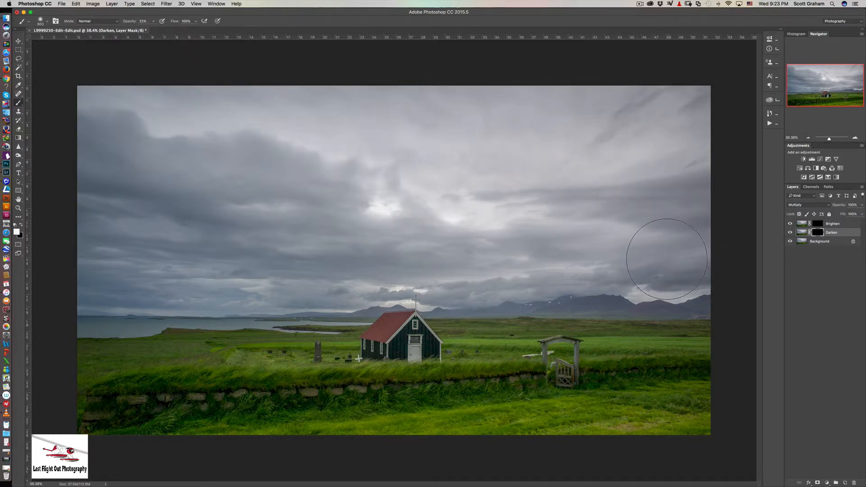
mouse_move(672, 257)
mouse_down()
mouse_move(687, 134)
mouse_move(673, 116)
mouse_move(473, 105)
mouse_move(194, 110)
mouse_move(62, 132)
mouse_move(277, 159)
mouse_move(263, 197)
mouse_move(364, 218)
mouse_move(404, 237)
mouse_move(165, 243)
mouse_move(154, 232)
mouse_move(188, 180)
mouse_move(154, 143)
mouse_move(111, 179)
mouse_move(108, 255)
mouse_move(139, 277)
mouse_move(121, 278)
mouse_move(536, 274)
mouse_move(695, 261)
mouse_move(674, 235)
mouse_move(683, 164)
mouse_move(703, 171)
mouse_move(666, 199)
mouse_move(642, 200)
mouse_move(677, 199)
mouse_move(526, 190)
mouse_move(649, 192)
mouse_move(677, 167)
mouse_move(677, 125)
mouse_move(373, 107)
mouse_move(136, 113)
mouse_move(178, 118)
mouse_move(103, 144)
mouse_move(311, 168)
mouse_move(237, 166)
mouse_move(266, 198)
mouse_move(376, 221)
mouse_move(352, 235)
mouse_move(367, 239)
mouse_move(299, 238)
mouse_move(170, 225)
mouse_move(138, 205)
mouse_move(158, 165)
mouse_move(193, 153)
mouse_move(166, 249)
mouse_move(110, 276)
mouse_move(422, 285)
mouse_move(645, 266)
mouse_move(684, 260)
mouse_move(692, 249)
mouse_move(668, 173)
mouse_move(624, 120)
mouse_move(265, 107)
mouse_move(195, 139)
mouse_move(305, 211)
mouse_move(239, 221)
mouse_move(169, 146)
mouse_move(333, 184)
mouse_move(199, 257)
mouse_move(235, 271)
mouse_move(412, 259)
mouse_move(574, 265)
mouse_move(649, 250)
mouse_move(594, 209)
mouse_move(663, 169)
mouse_move(608, 110)
mouse_move(397, 101)
mouse_move(115, 131)
mouse_move(90, 280)
mouse_up()
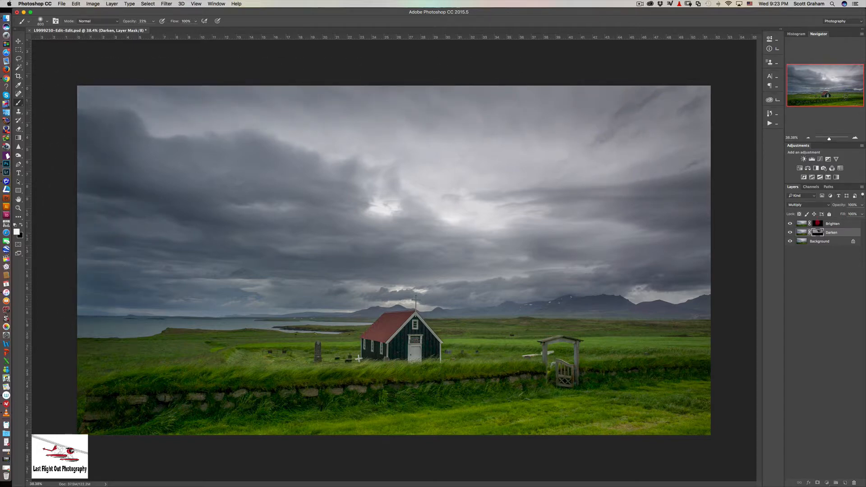
Paint white on the Brighten layer's mask with a small brush over the grass around the gravestones beside the church
click(818, 223)
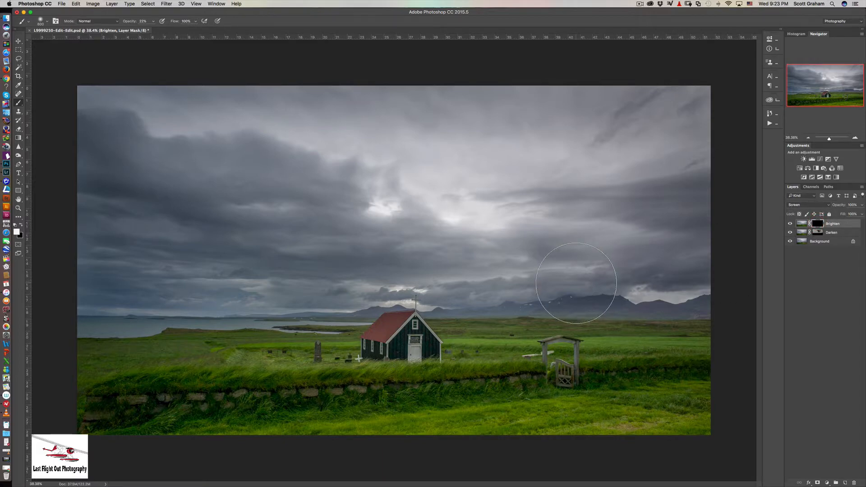
key([)
key([)
key([)
key([)
key([)
key([)
key([)
key([)
key([)
key([)
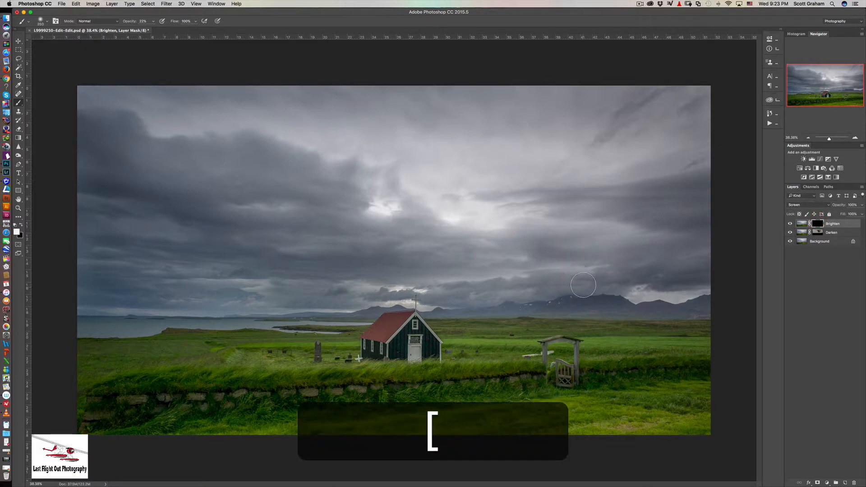
key([)
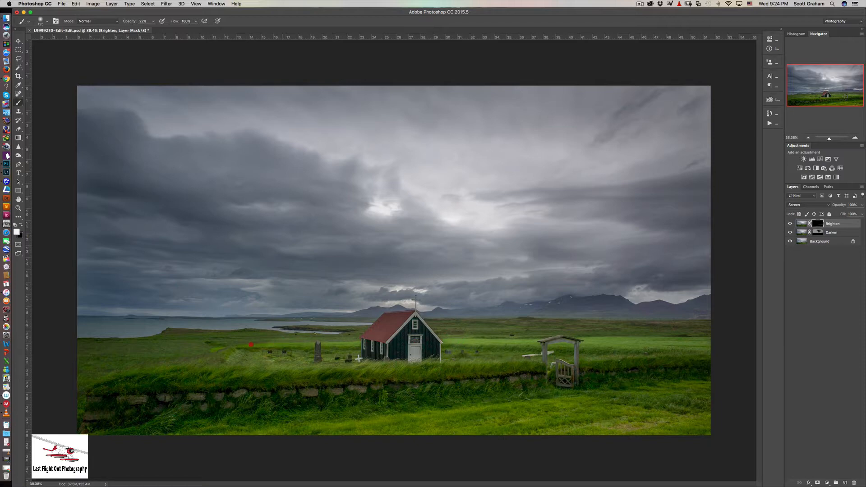
drag(231, 351, 346, 355)
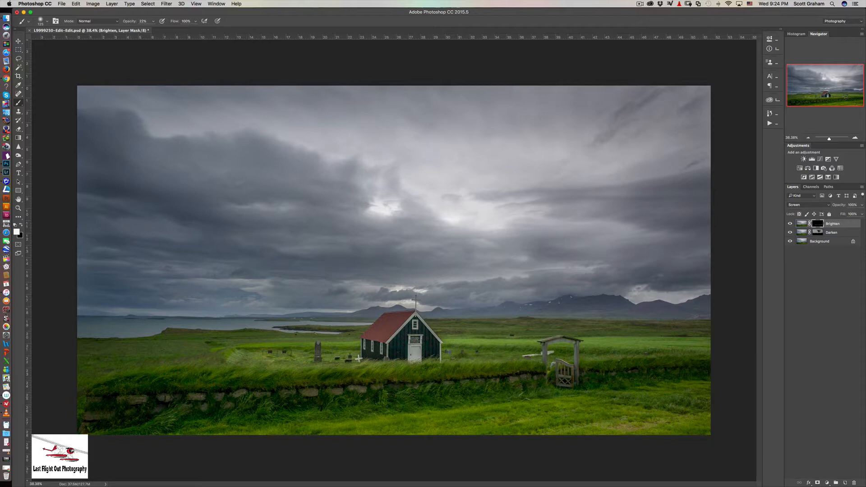
Enlarge the brush and brighten the stone wall, foreground grass and green fields around the church on the Brighten mask
key(bracketright)
key(bracketright)
key(bracketright)
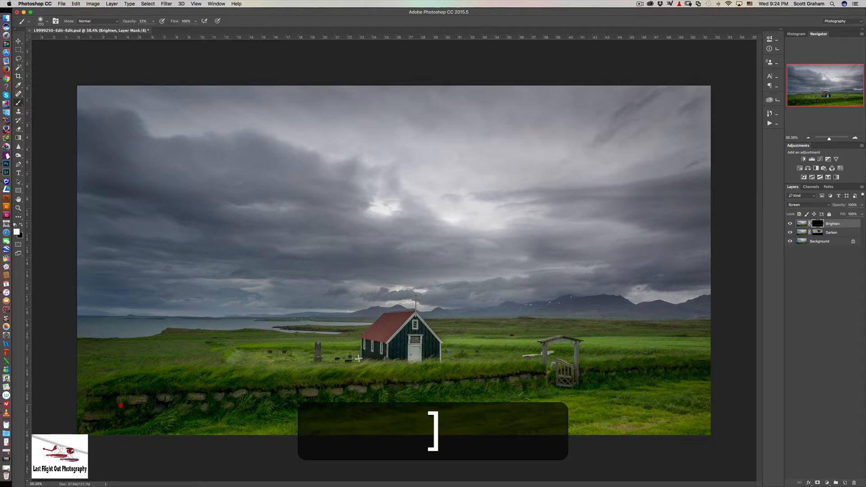
drag(290, 396, 388, 392)
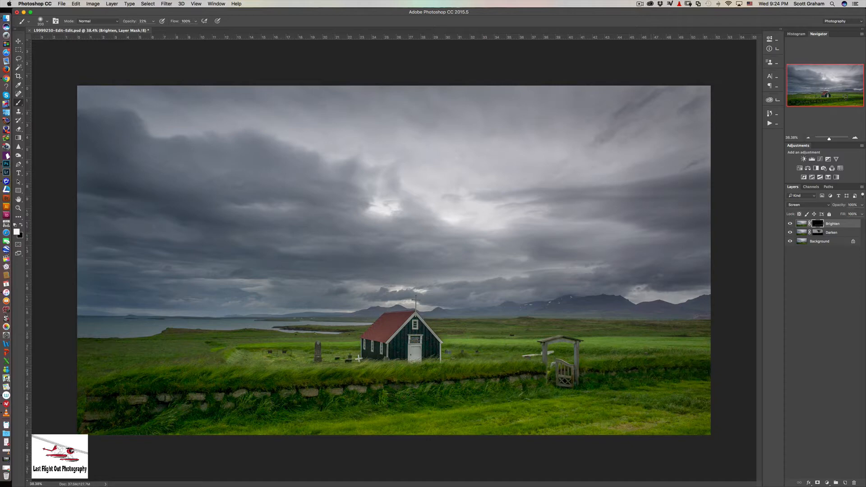
mouse_move(662, 424)
mouse_down()
mouse_move(598, 432)
mouse_move(698, 426)
mouse_move(577, 428)
mouse_move(521, 416)
mouse_move(456, 425)
mouse_up()
mouse_move(402, 365)
mouse_down()
mouse_move(520, 364)
mouse_move(268, 372)
mouse_move(244, 365)
mouse_move(263, 354)
mouse_move(320, 352)
mouse_up()
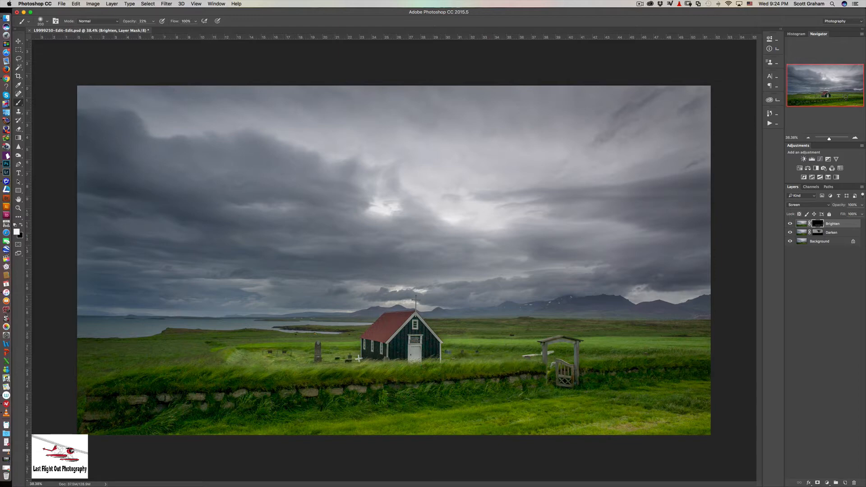
drag(202, 365, 140, 374)
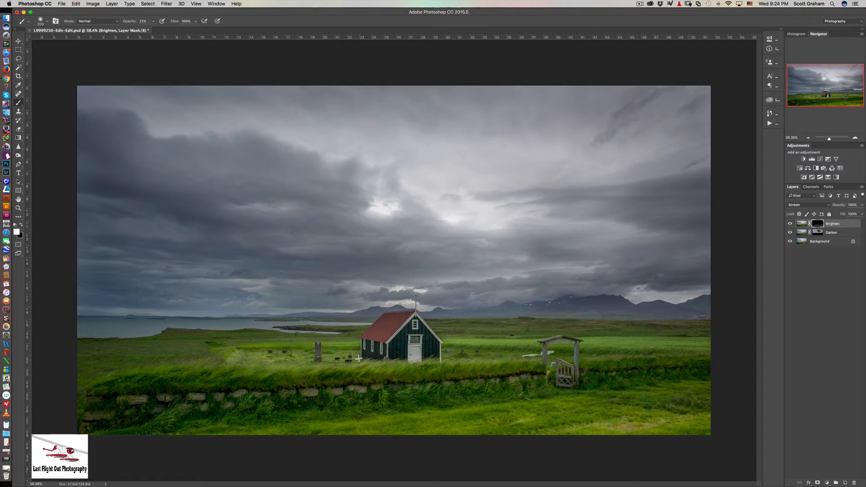
drag(696, 343, 481, 339)
mouse_move(338, 344)
mouse_down()
mouse_move(245, 358)
mouse_move(372, 363)
mouse_up()
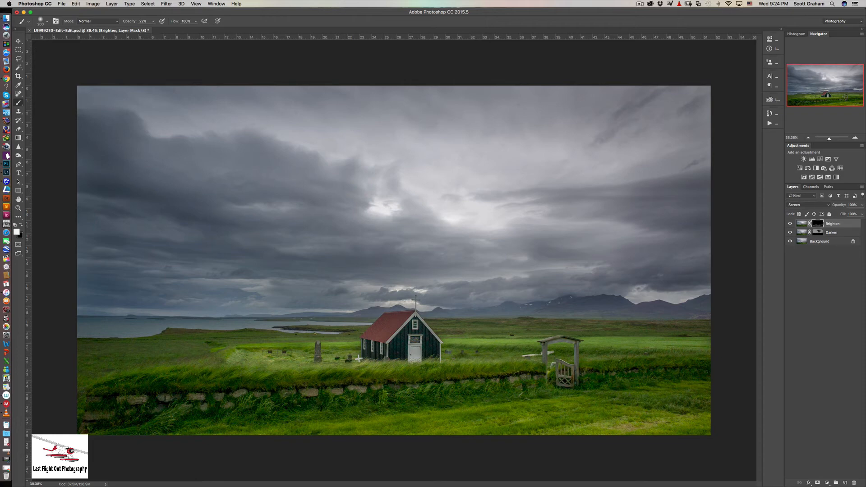
Compare the photo before and after by repeatedly toggling the visibility of all layers except the background
key(alt)
key(alt)
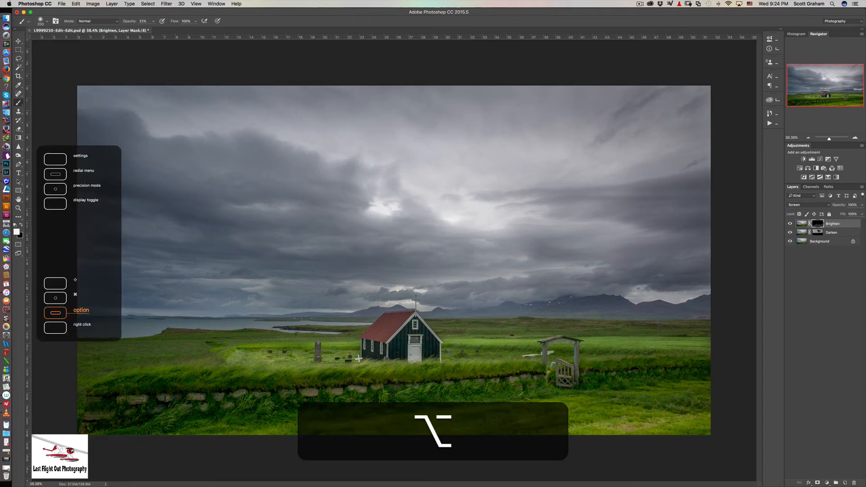
alt+click(790, 241)
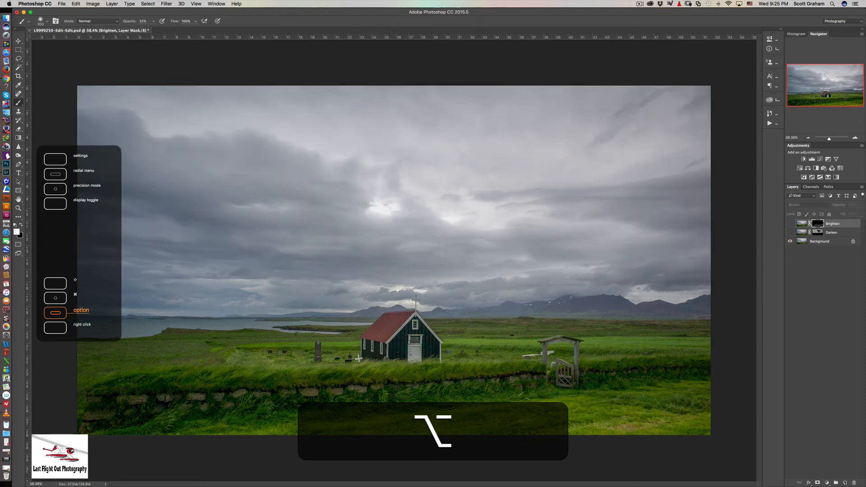
alt+click(790, 241)
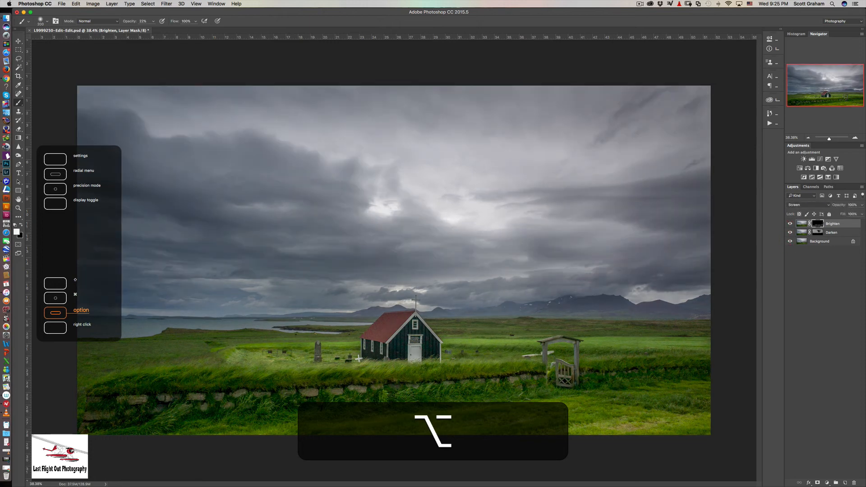
alt+click(790, 241)
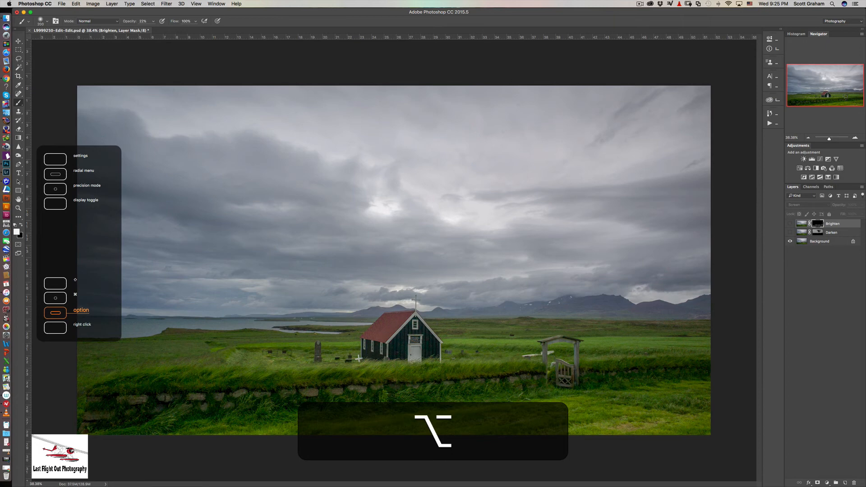
alt+click(790, 241)
alt+click(790, 241)
alt+click(789, 242)
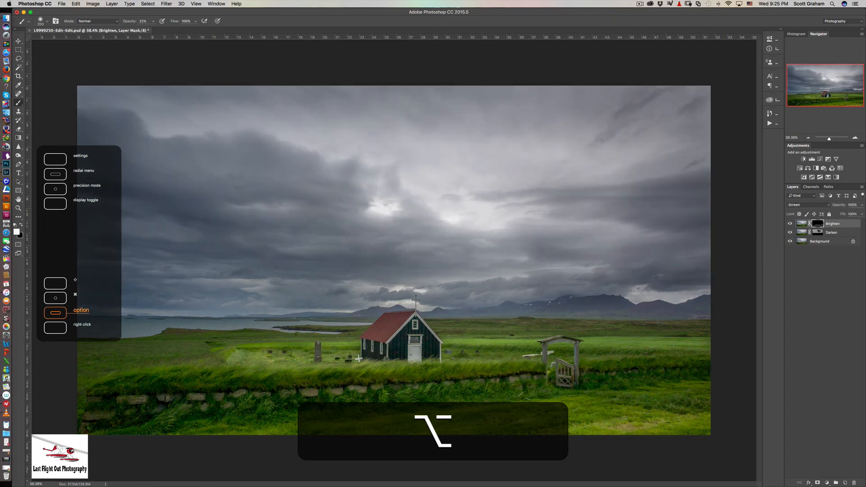